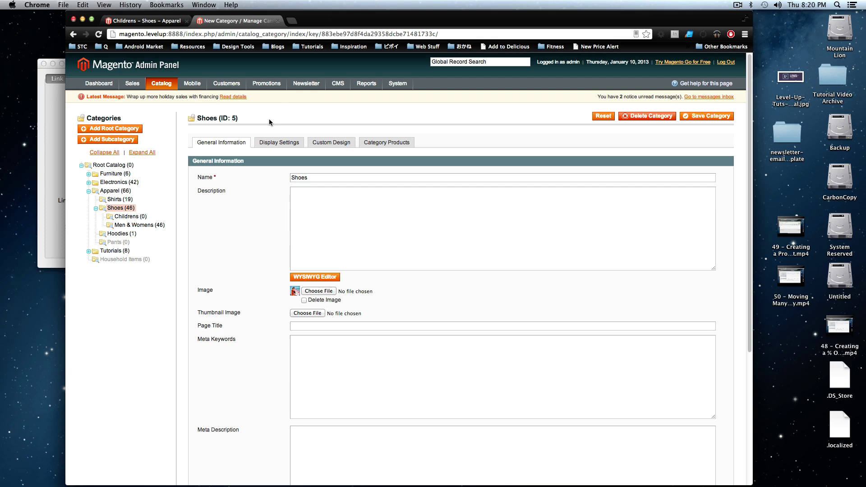
Step: Check the Childrens heading on the storefront page
{"action": "left_click", "coordinate": [142, 21]}
{"action": "left_click_drag", "start_coordinate": [210, 252], "coordinate": [360, 256]}
{"action": "left_click", "coordinate": [355, 259]}
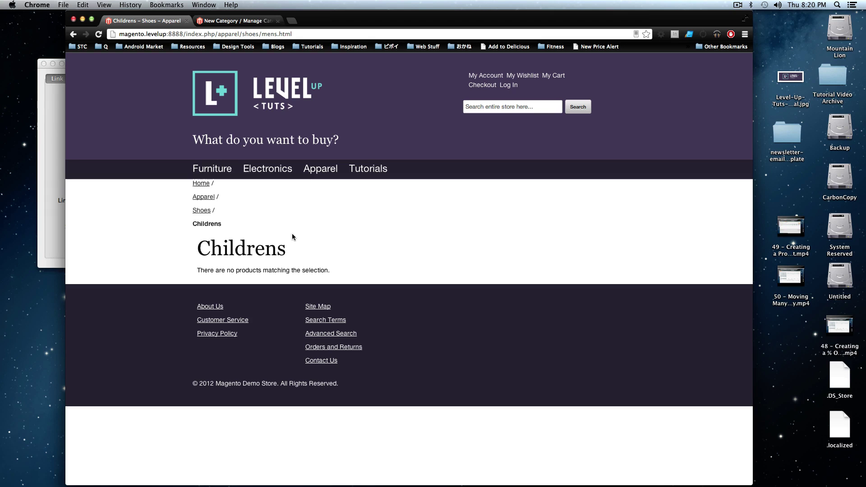
Step: Start a new static block titled Children's Block with identifier child_block
{"action": "left_click", "coordinate": [232, 20]}
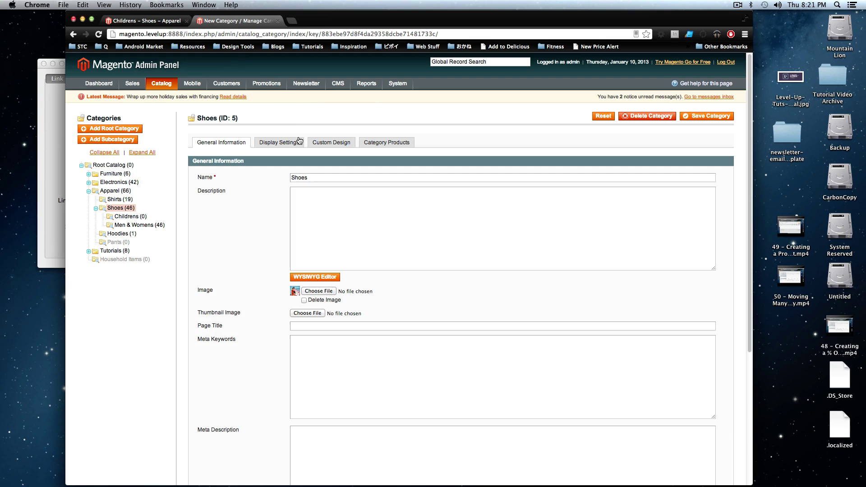
{"action": "mouse_move", "coordinate": [338, 85]}
{"action": "left_click", "coordinate": [341, 108]}
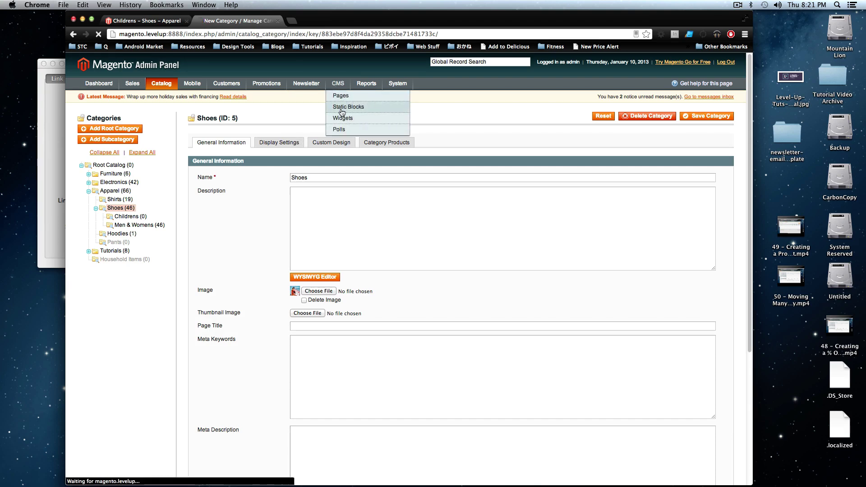
{"action": "left_click", "coordinate": [715, 116]}
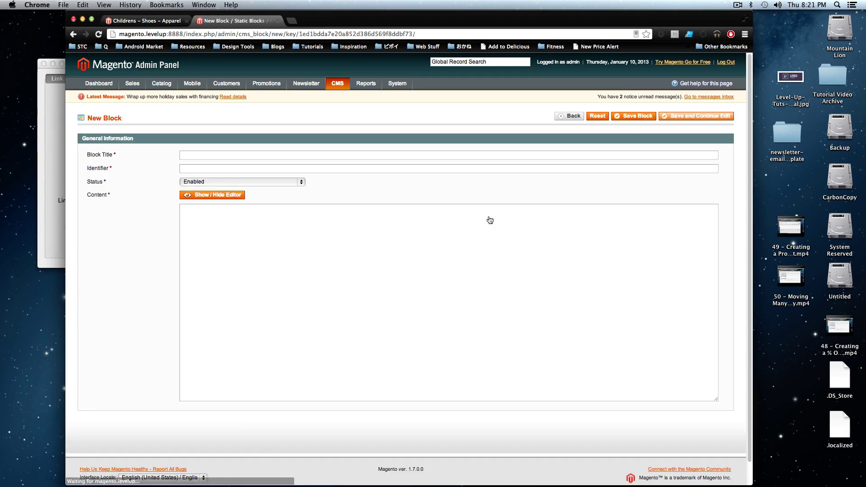
{"action": "left_click", "coordinate": [302, 154]}
{"action": "type", "text": "C"}
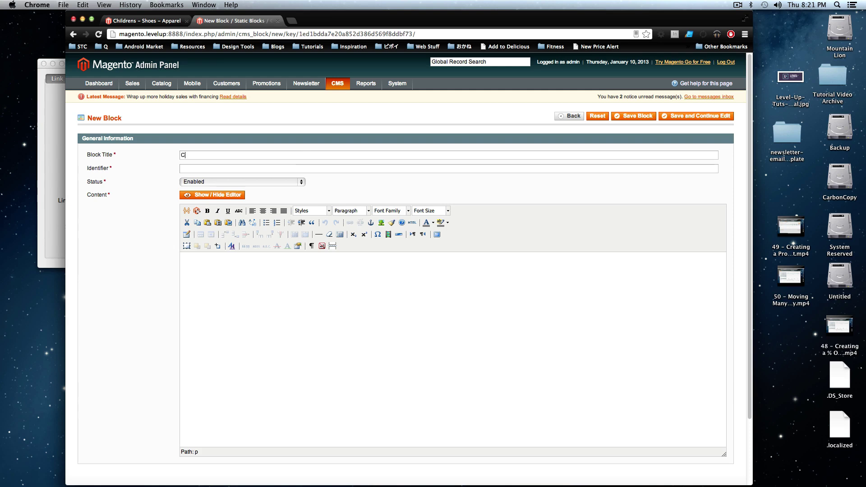
{"action": "type", "text": "hildren's Block"}
{"action": "key", "text": "Tab"}
{"action": "type", "text": "child_bloc"}
Step: Enter the block content 'Hello this is working.' and save the block
{"action": "left_click", "coordinate": [251, 268]}
{"action": "type", "text": "Hello This i"}
{"action": "key", "text": "BackSpace"}
{"action": "key", "text": "BackSpace"}
{"action": "key", "text": "BackSpace"}
{"action": "type", "text": "this is working."}
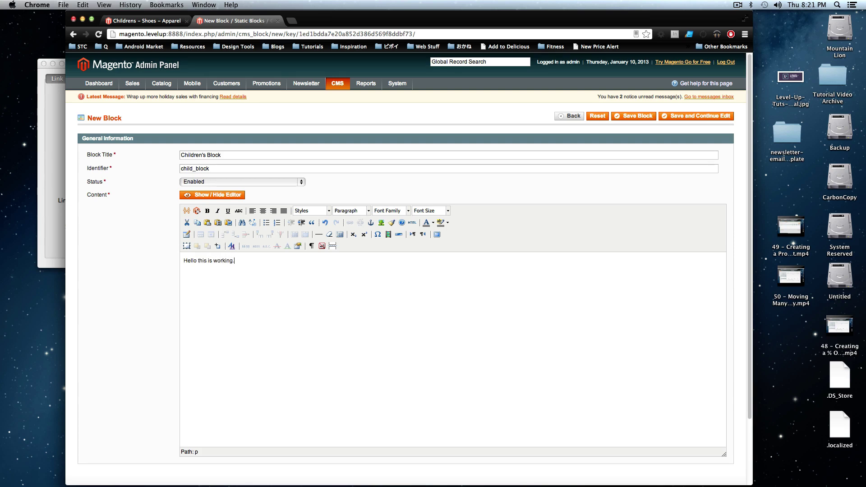
{"action": "key", "text": "super+s"}
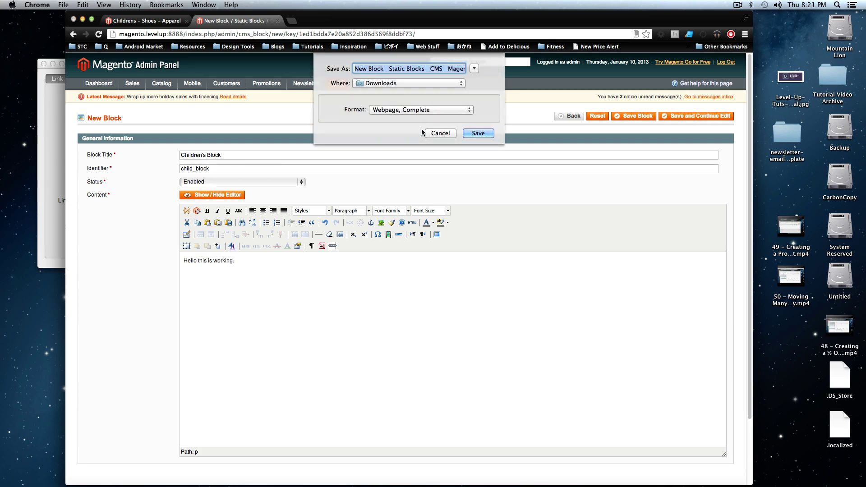
{"action": "left_click", "coordinate": [440, 133]}
{"action": "left_click", "coordinate": [230, 194]}
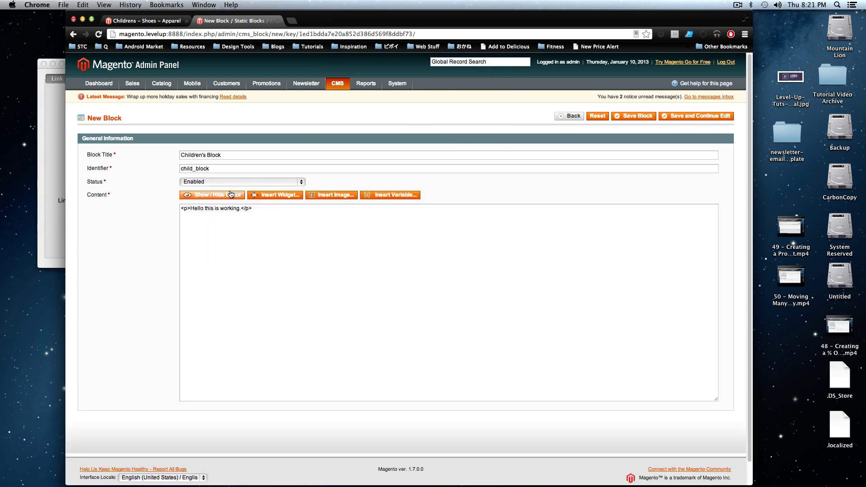
{"action": "left_click", "coordinate": [232, 196]}
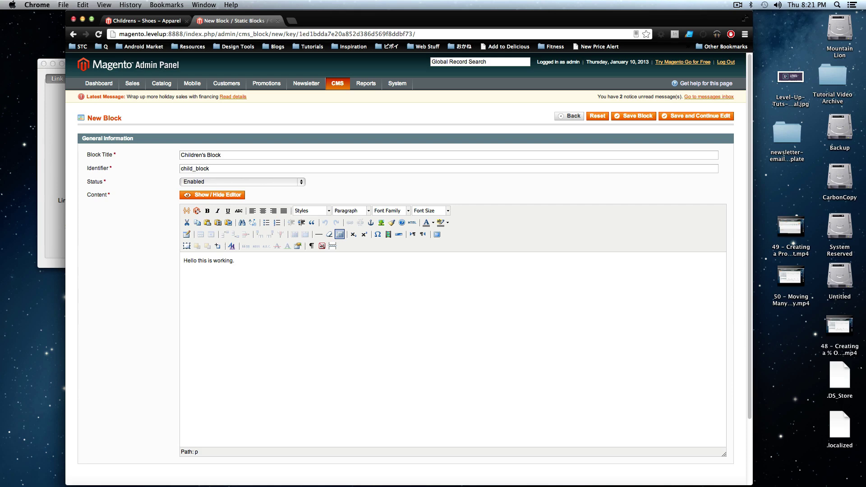
{"action": "left_click", "coordinate": [630, 118]}
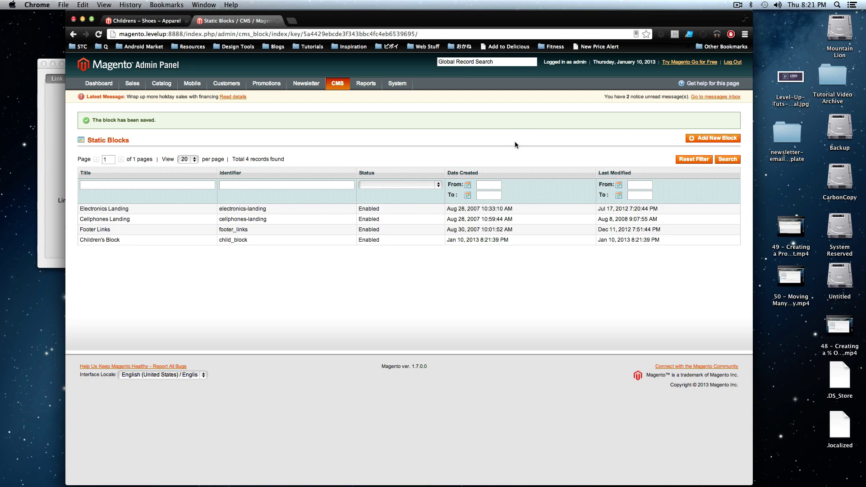
Step: Open the Childrens category from Manage Categories for editing
{"action": "mouse_move", "coordinate": [258, 87]}
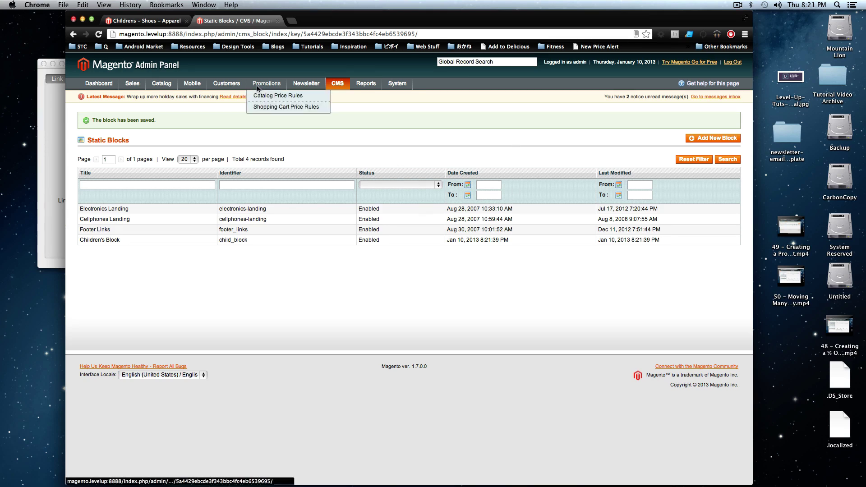
{"action": "mouse_move", "coordinate": [169, 87]}
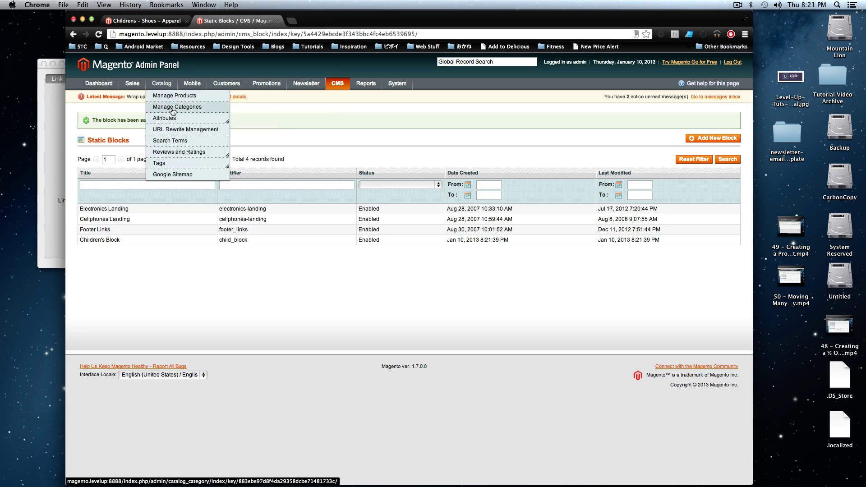
{"action": "left_click", "coordinate": [175, 108]}
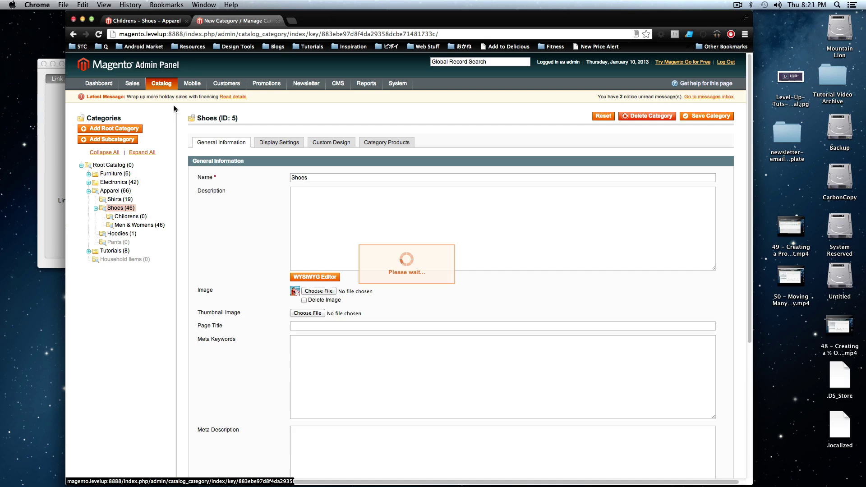
{"action": "left_click", "coordinate": [141, 217]}
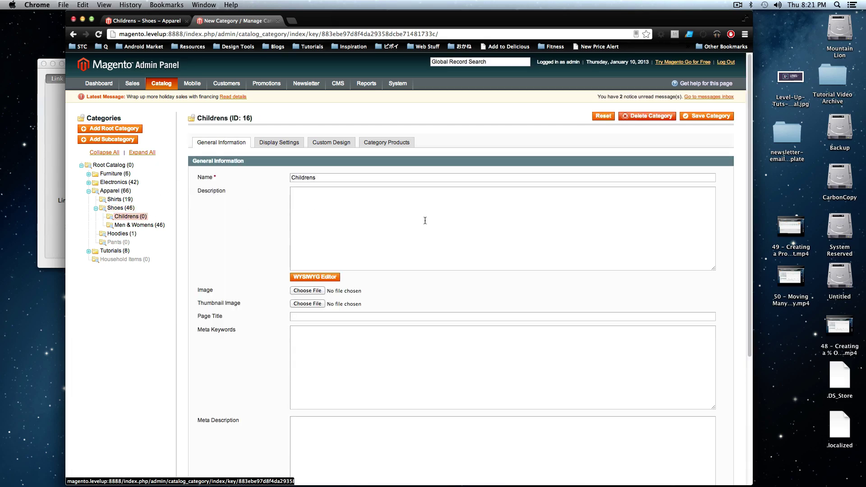
{"action": "left_click", "coordinate": [425, 222]}
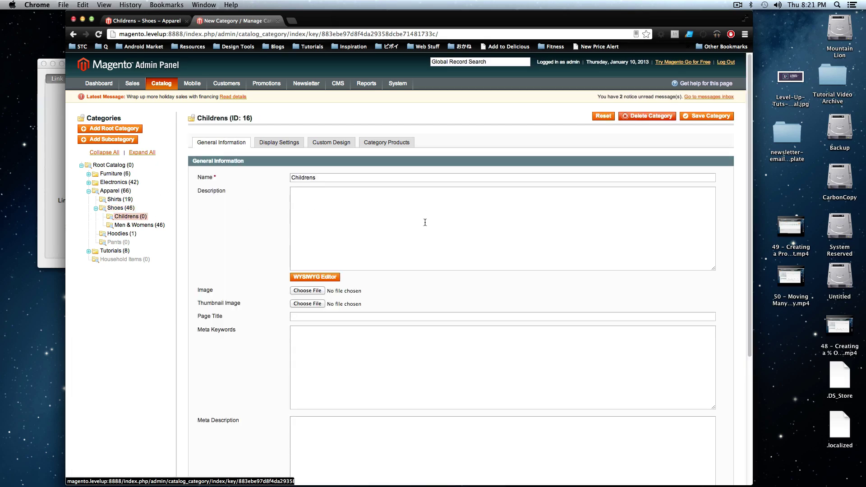
Step: Under Custom Design, set Use Parent Category Settings to No, leaving the theme unset
{"action": "left_click", "coordinate": [282, 144]}
{"action": "left_click", "coordinate": [309, 141]}
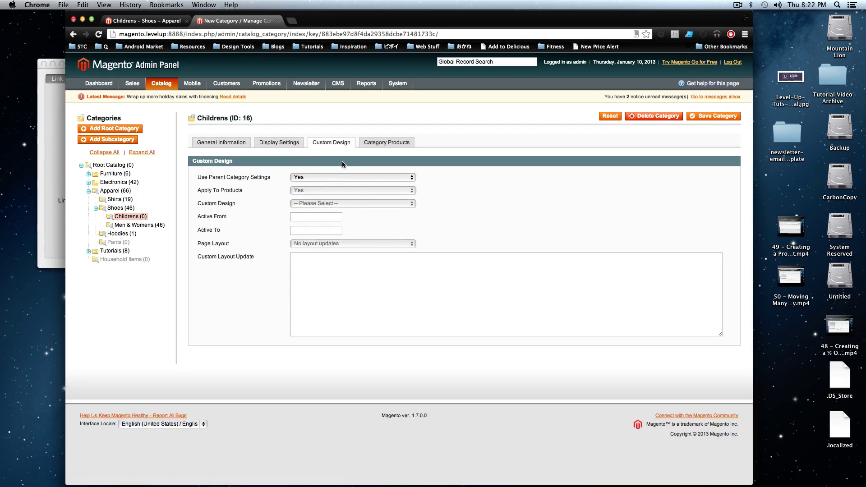
{"action": "left_click", "coordinate": [340, 177]}
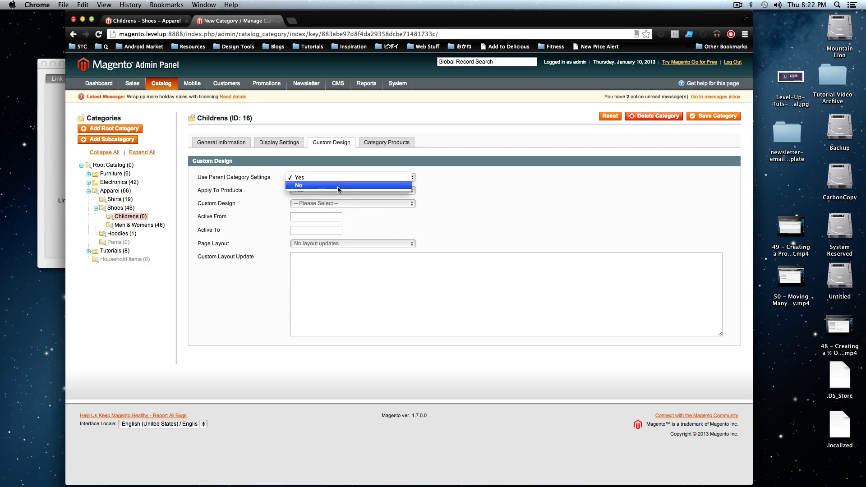
{"action": "left_click", "coordinate": [338, 186]}
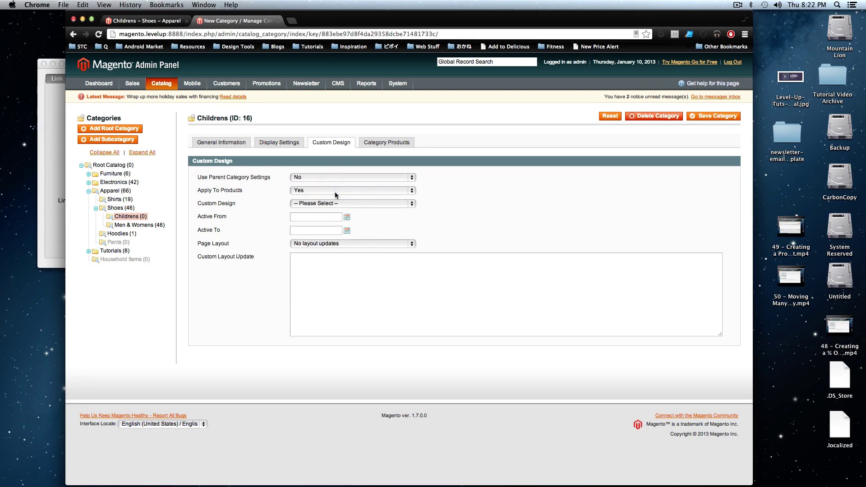
{"action": "left_click", "coordinate": [324, 204]}
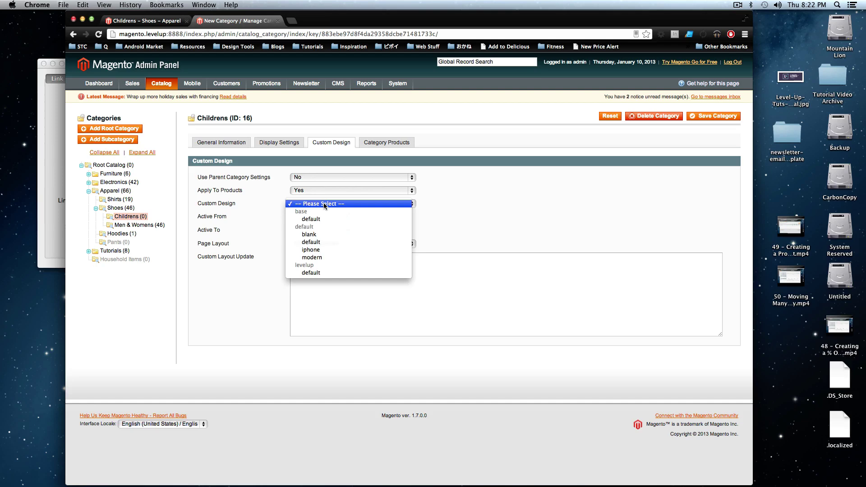
{"action": "left_click", "coordinate": [323, 202]}
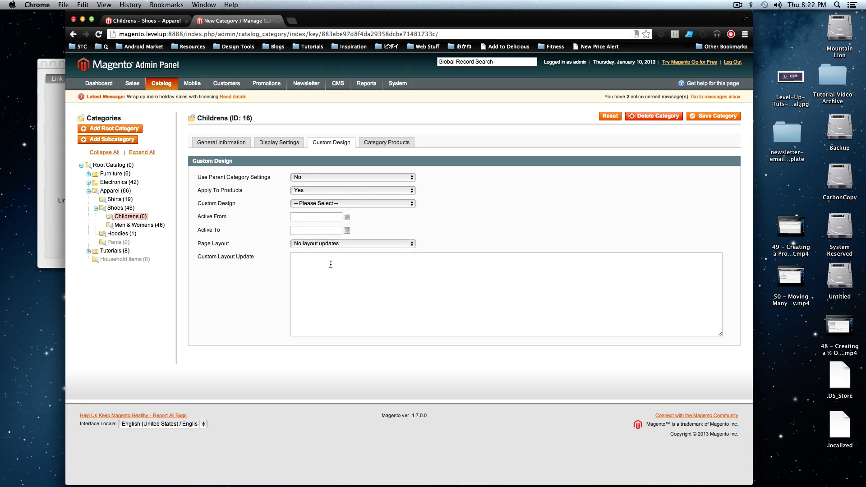
{"action": "left_click", "coordinate": [315, 245]}
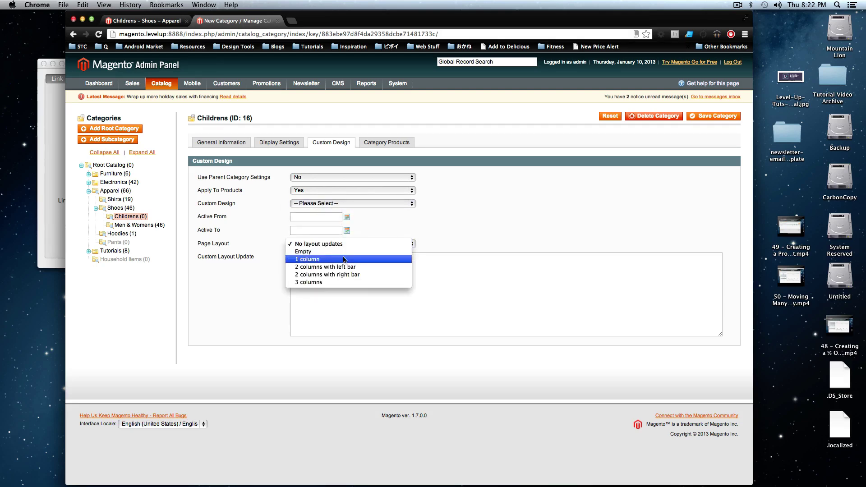
Step: Inspect the Childrens storefront markup, examining the col1-layout container and div.main
{"action": "left_click", "coordinate": [445, 236]}
{"action": "left_click", "coordinate": [149, 21]}
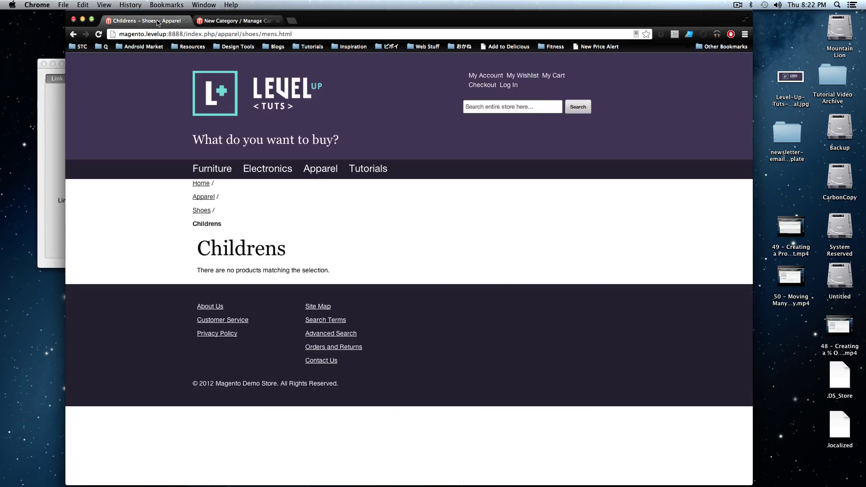
{"action": "right_click", "coordinate": [314, 265]}
{"action": "left_click", "coordinate": [362, 373]}
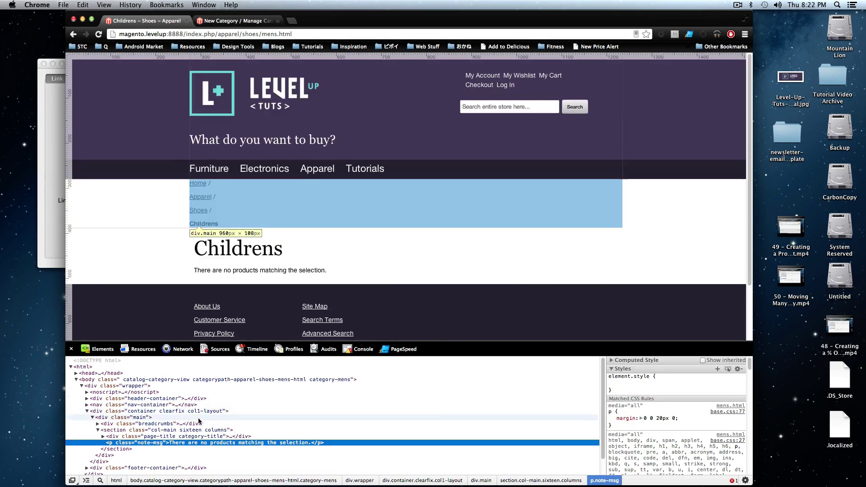
{"action": "left_click", "coordinate": [93, 417]}
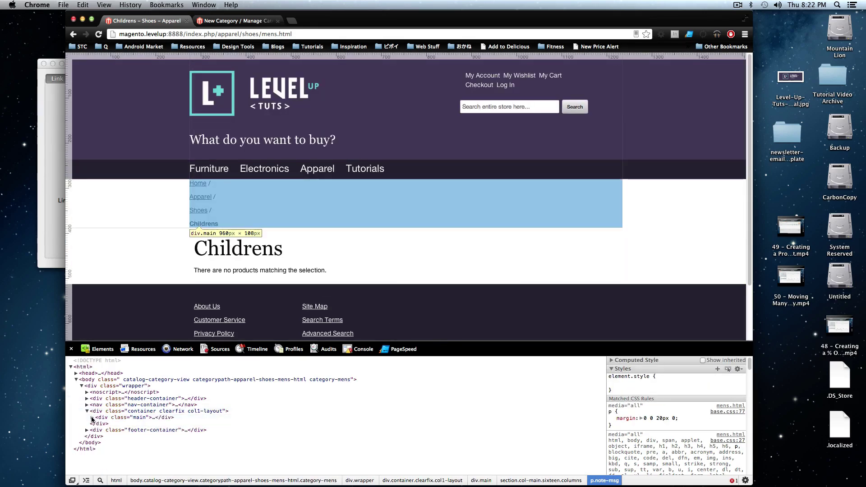
{"action": "left_click", "coordinate": [92, 417]}
{"action": "left_click", "coordinate": [92, 418]}
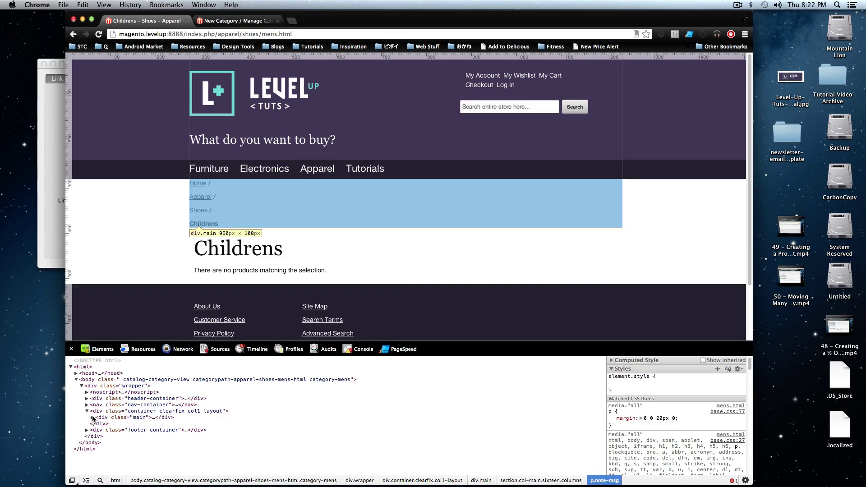
{"action": "left_click", "coordinate": [105, 411]}
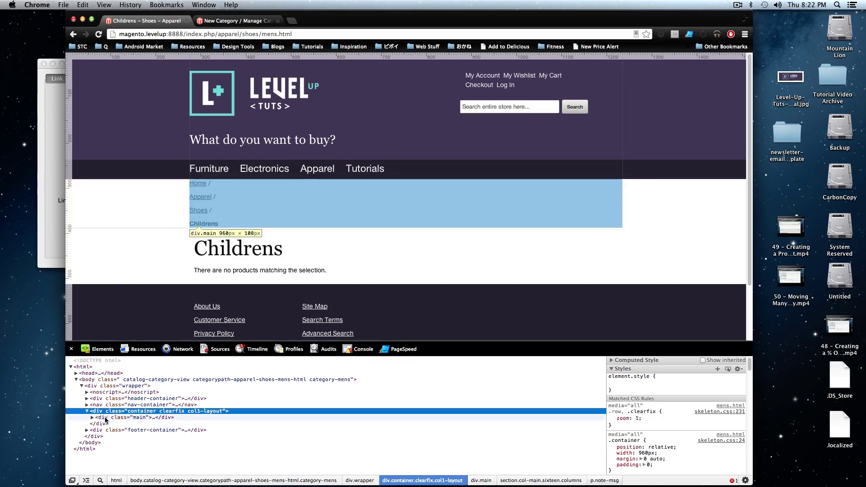
{"action": "left_click", "coordinate": [105, 418]}
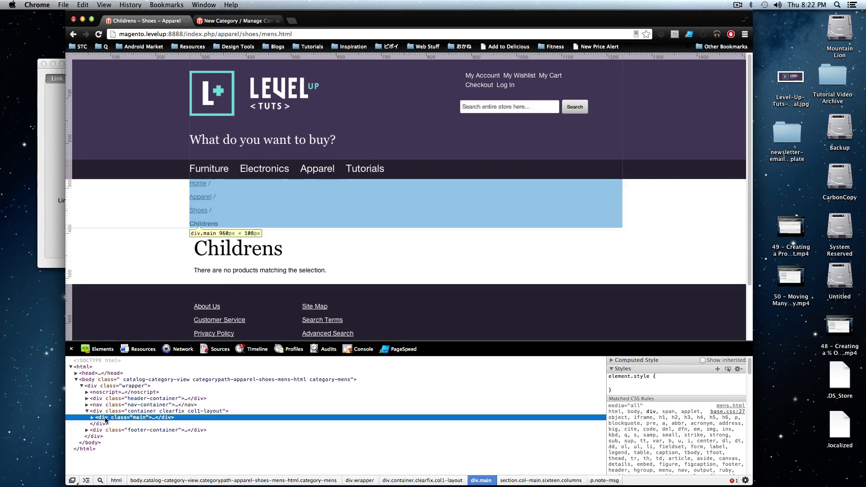
Step: Set the Childrens page layout to 2 columns with left bar
{"action": "left_click", "coordinate": [243, 23]}
{"action": "left_click", "coordinate": [326, 246]}
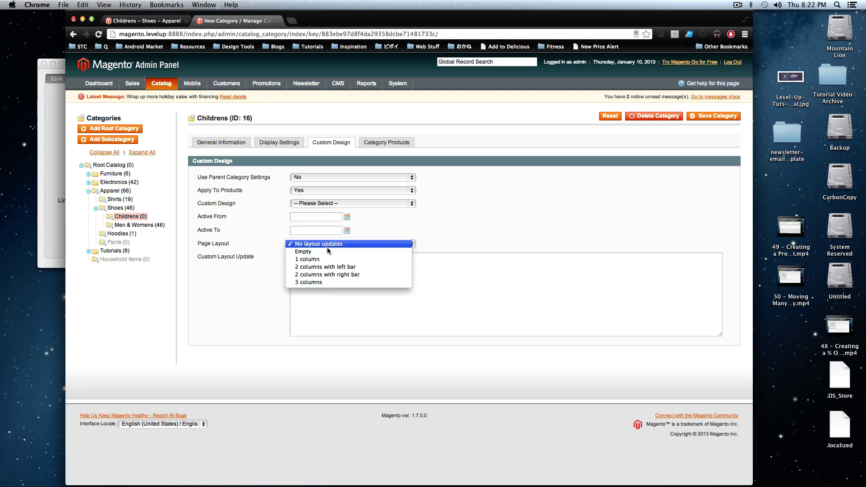
{"action": "left_click", "coordinate": [329, 267]}
{"action": "left_click", "coordinate": [331, 268]}
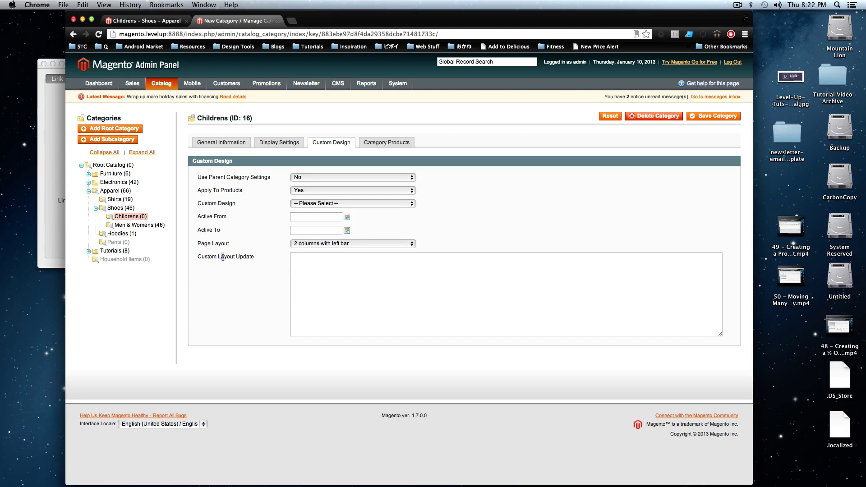
{"action": "left_click_drag", "start_coordinate": [222, 258], "coordinate": [254, 258]}
{"action": "left_click", "coordinate": [291, 261]}
Step: Type <reference name="left"> and <block type="cms/block" name="child_block"> into Custom Layout Update
{"action": "type", "text": "efere"}
{"action": "key", "text": "BackSpace"}
{"action": "key", "text": "BackSpace"}
{"action": "type", "text": "rence name=\";"}
{"action": "type", "text": "e"}
{"action": "key", "text": "BackSpace"}
{"action": "type", "text": ";ef"}
{"action": "key", "text": "BackSpace"}
{"action": "key", "text": "BackSpace"}
{"action": "key", "text": "BackSpace"}
{"action": "type", "text": "left\">"}
{"action": "key", "text": "Return"}
{"action": "type", "text": "<block type=\"cms/block"}
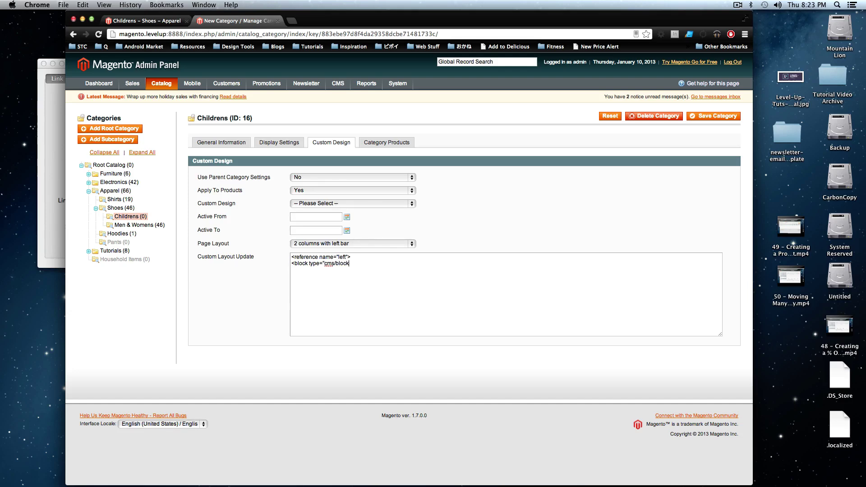
{"action": "type", "text": "\" name"}
{"action": "type", "text": "=\"child_block\">"}
{"action": "key", "text": "BackSpace"}
Step: Add a setBlockId action with block_id child_block, then close the block and reference tags
{"action": "key", "text": "Return"}
{"action": "type", "text": "<action method=\"setBloc"}
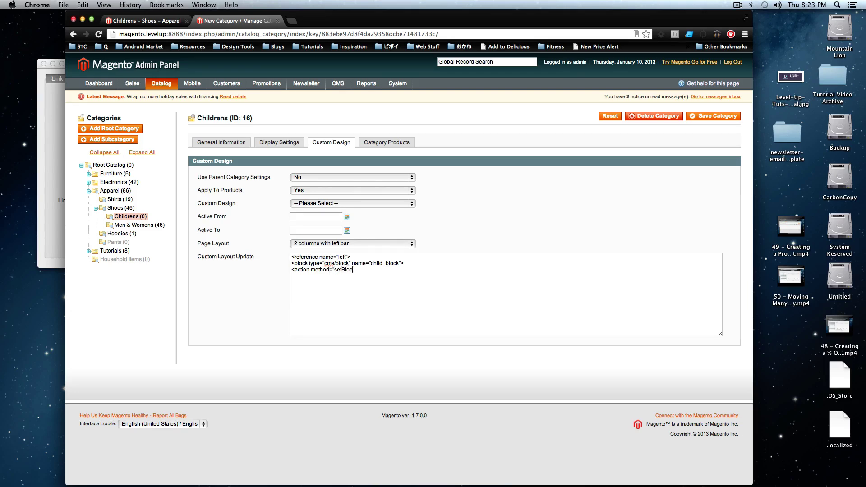
{"action": "type", "text": "kId"}
{"action": "type", "text": "><block_id>child_block</block_id></"}
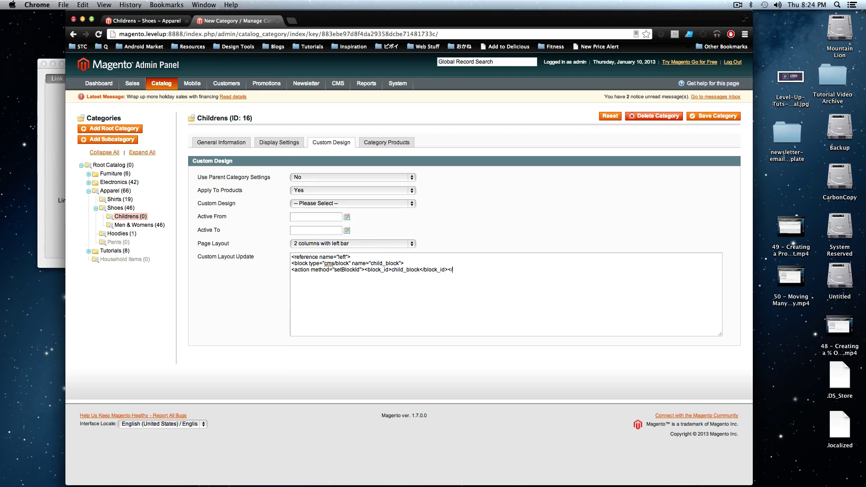
{"action": "type", "text": "setBlockId>"}
{"action": "key", "text": "Return"}
{"action": "type", "text": "</block"}
{"action": "type", "text": "ence"}
Step: After the 'XML data is invalid' error, change the closing tag to </action> and save again
{"action": "left_click", "coordinate": [712, 116]}
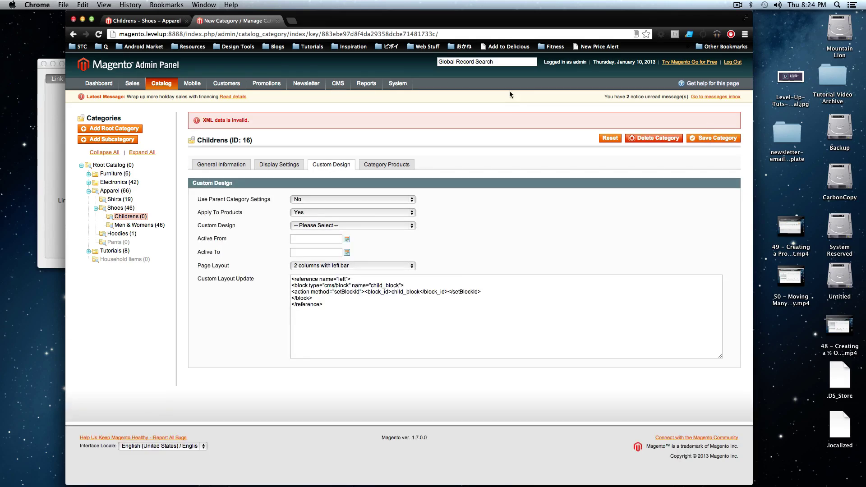
{"action": "left_click", "coordinate": [360, 311]}
{"action": "double_click", "coordinate": [472, 293]}
{"action": "type", "text": "action>"}
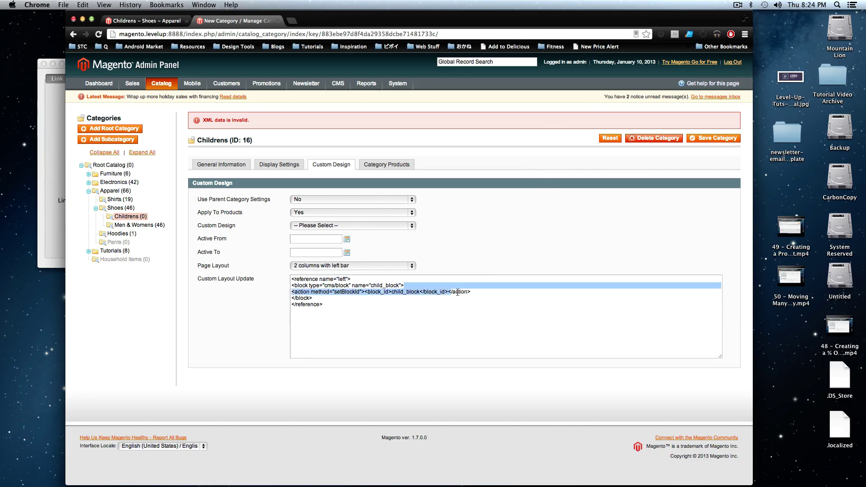
{"action": "left_click", "coordinate": [719, 138]}
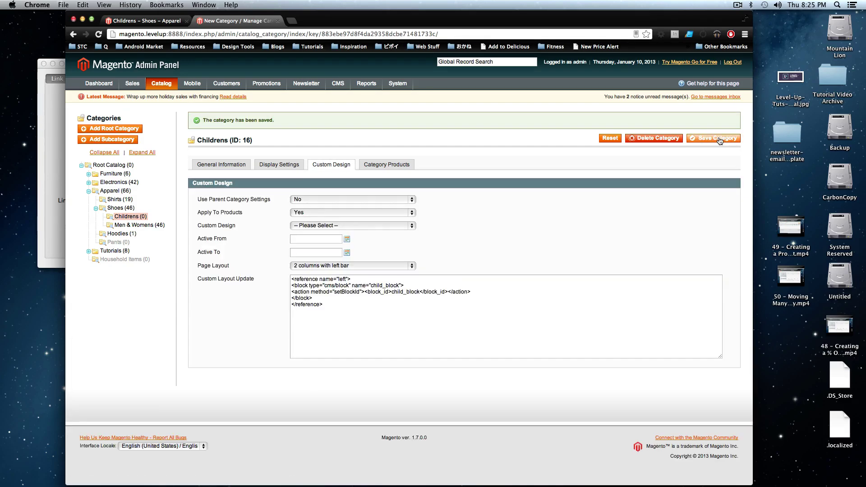
Step: Reload the Childrens storefront without DevTools and confirm 'Hello this is working.' sits in the left sidebar
{"action": "left_click", "coordinate": [141, 21]}
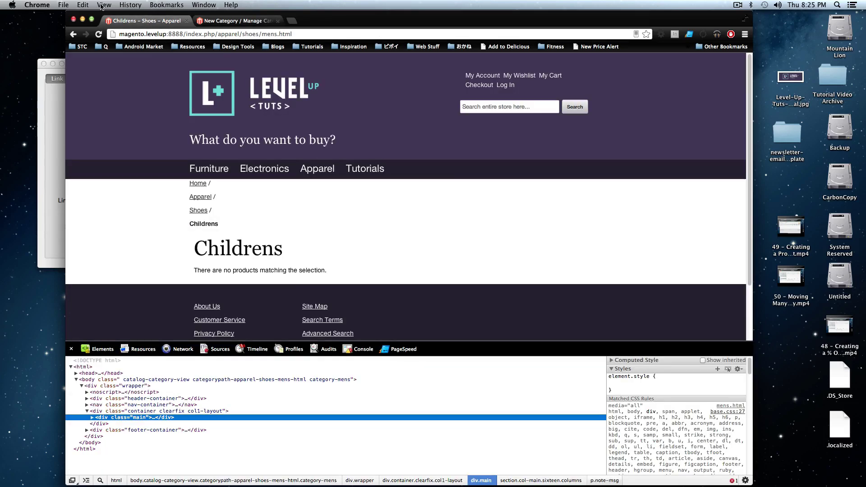
{"action": "left_click", "coordinate": [103, 35]}
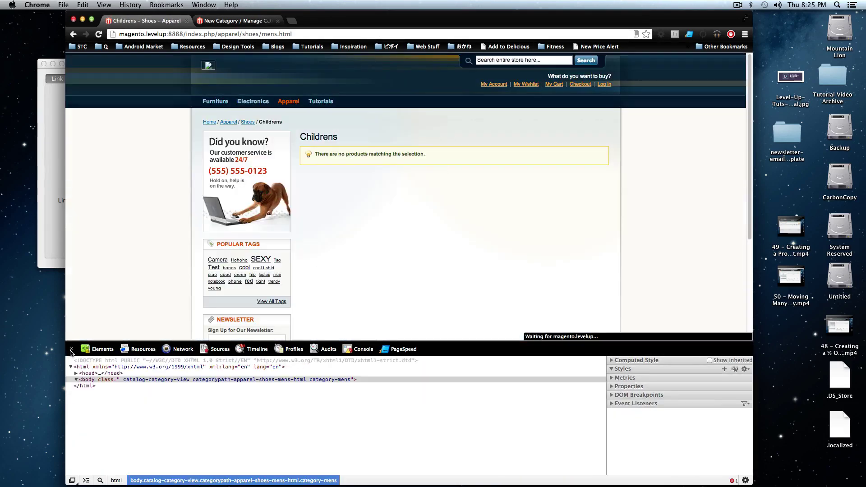
{"action": "left_click", "coordinate": [71, 349]}
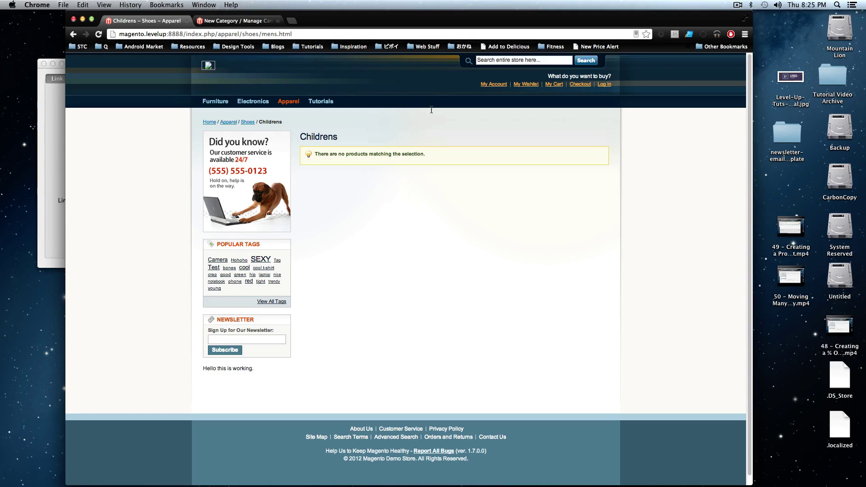
{"action": "left_click_drag", "start_coordinate": [383, 133], "coordinate": [364, 161]}
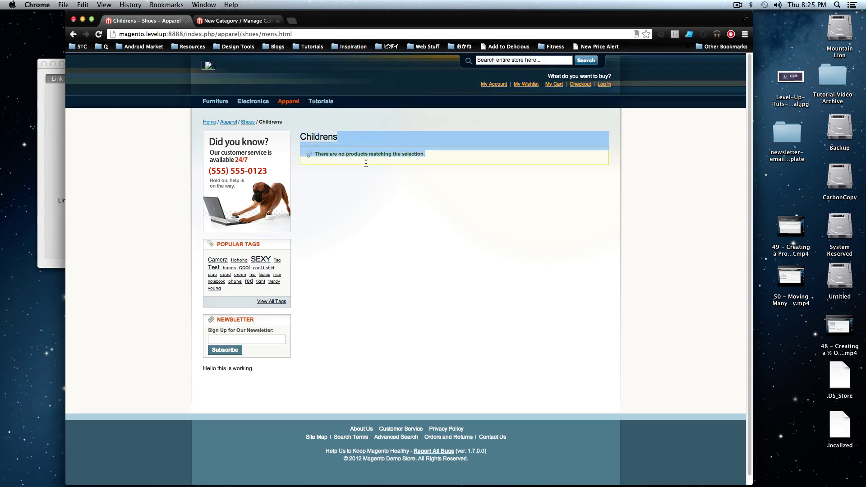
{"action": "left_click", "coordinate": [98, 34]}
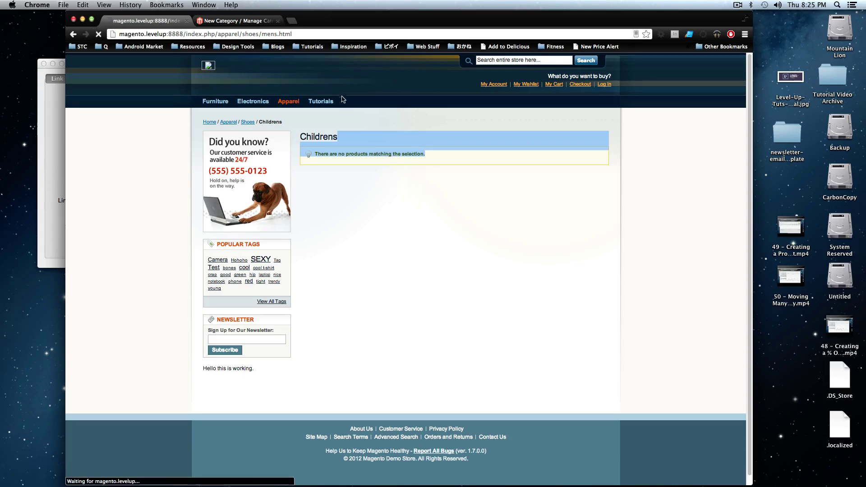
{"action": "left_click_drag", "start_coordinate": [369, 156], "coordinate": [336, 120]}
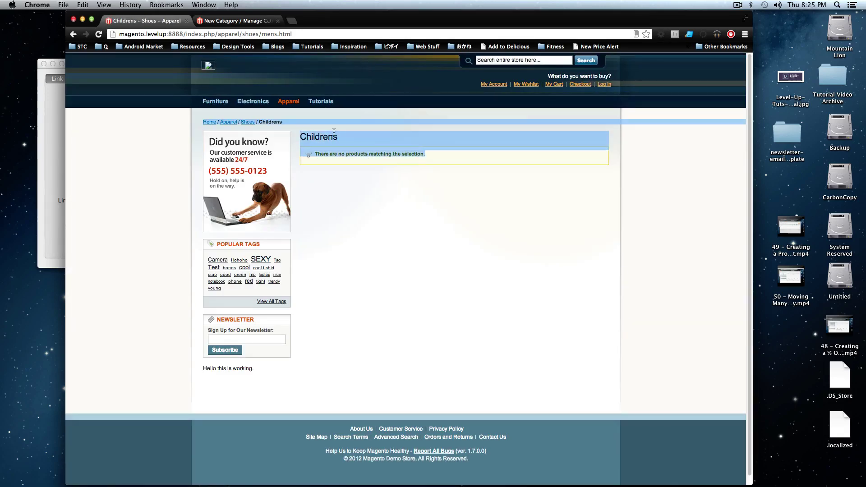
{"action": "left_click", "coordinate": [326, 112]}
{"action": "left_click", "coordinate": [212, 21]}
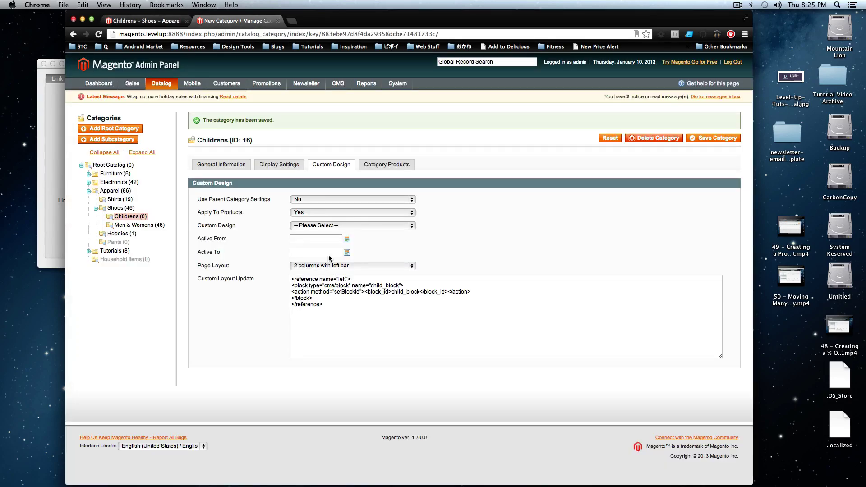
Step: Apply the levelup default custom design, save, and reload the storefront to see the new styling
{"action": "left_click", "coordinate": [327, 226]}
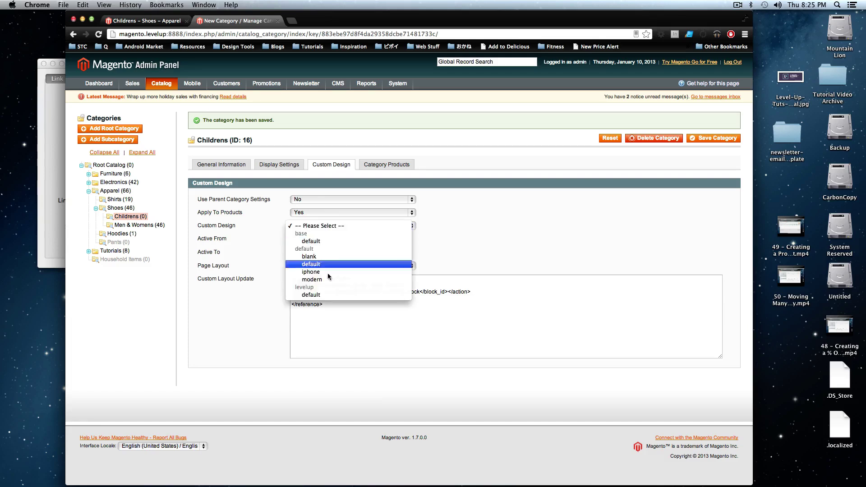
{"action": "left_click", "coordinate": [325, 295]}
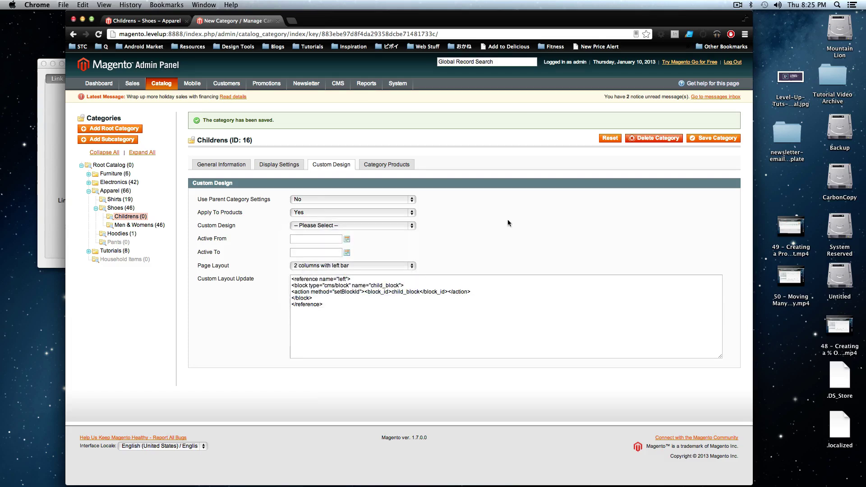
{"action": "left_click", "coordinate": [714, 138]}
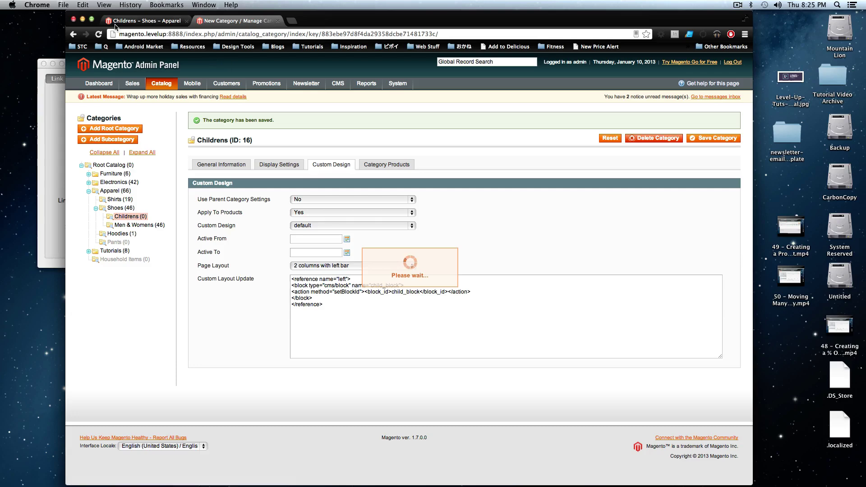
{"action": "left_click", "coordinate": [144, 21]}
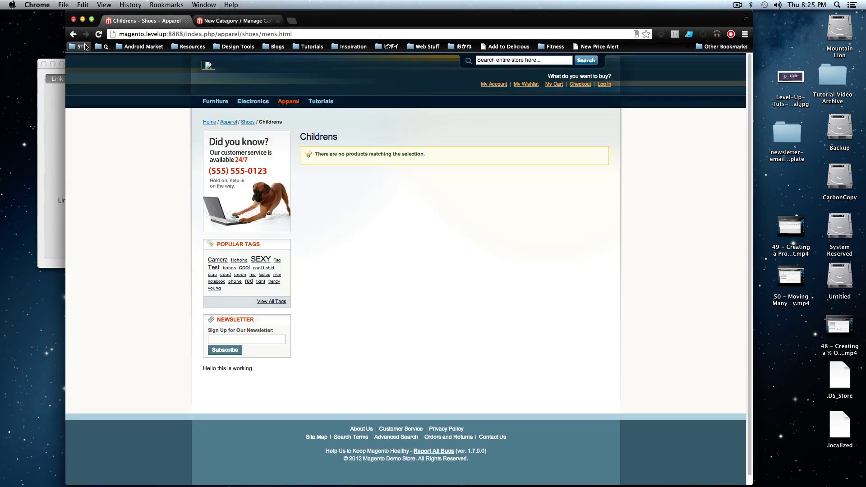
{"action": "left_click", "coordinate": [98, 34]}
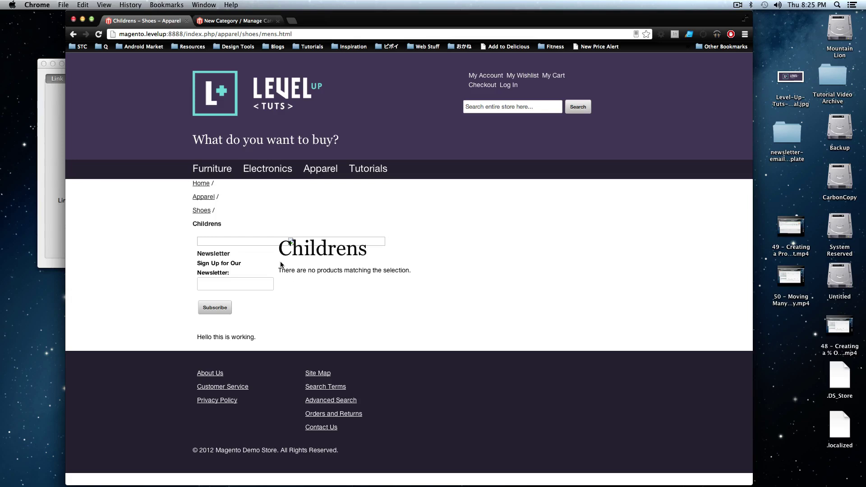
{"action": "left_click_drag", "start_coordinate": [280, 264], "coordinate": [351, 267]}
{"action": "left_click", "coordinate": [351, 267]}
Step: Select the sidebar Newsletter and Hello text, then back in admin select all the layout XML
{"action": "left_click_drag", "start_coordinate": [229, 273], "coordinate": [258, 265]}
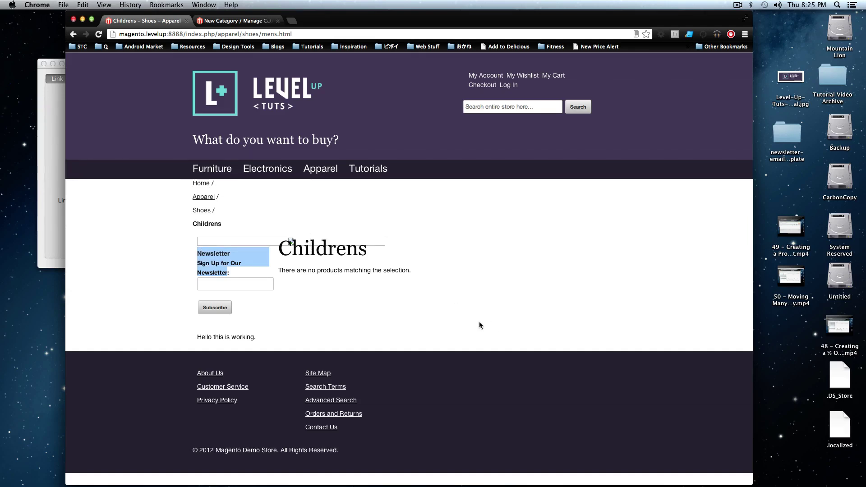
{"action": "left_click_drag", "start_coordinate": [266, 337], "coordinate": [200, 340]}
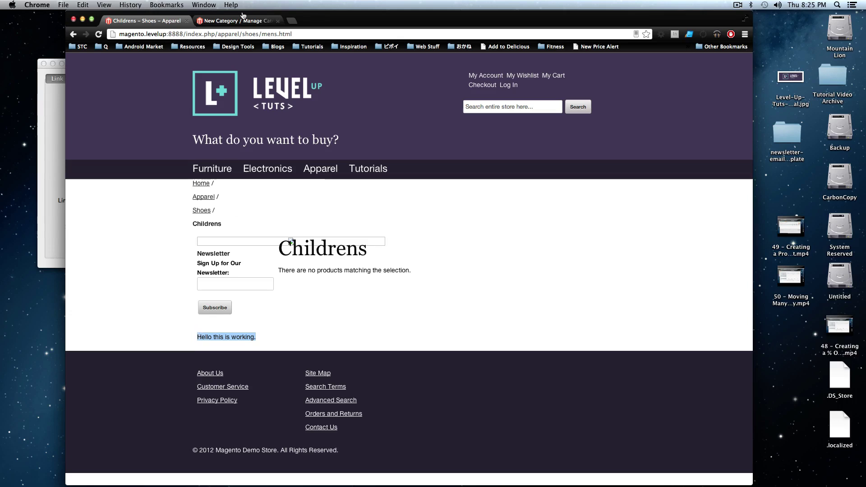
{"action": "left_click", "coordinate": [225, 21]}
{"action": "left_click_drag", "start_coordinate": [337, 315], "coordinate": [278, 256]}
{"action": "key", "text": "super+c"}
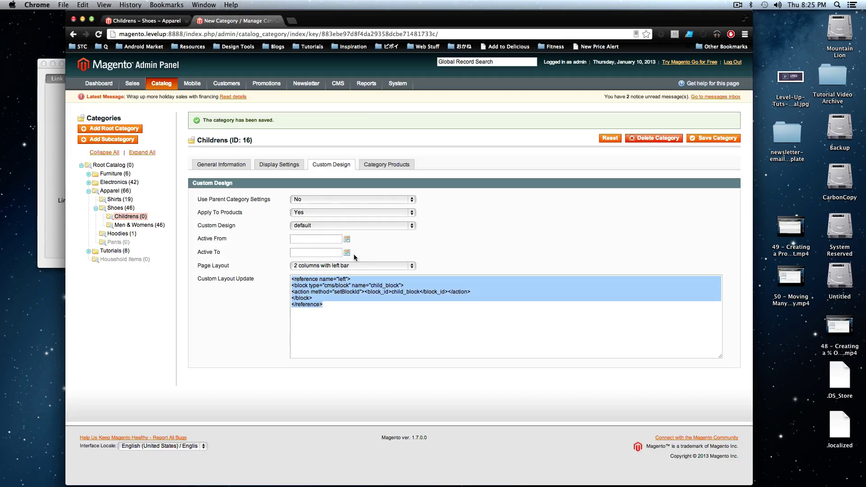
Step: Remove the layout update XML, save, and reload the storefront to see the sidebar text gone
{"action": "key", "text": "BackSpace"}
{"action": "left_click", "coordinate": [712, 138]}
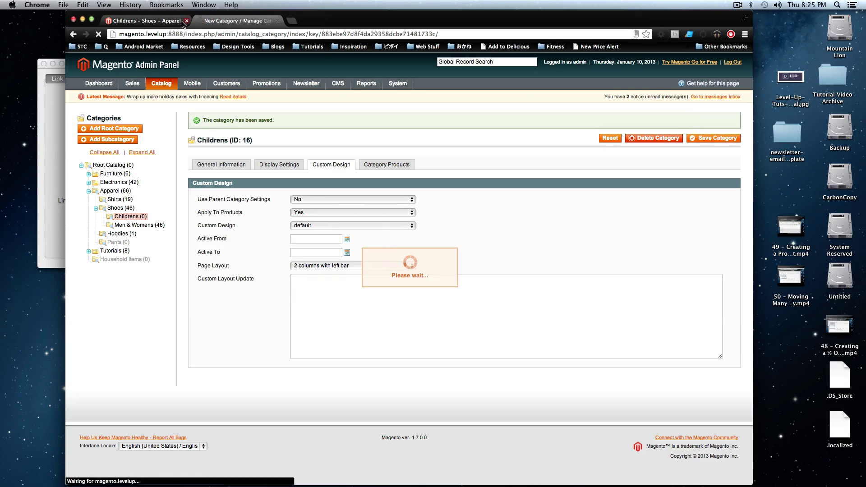
{"action": "left_click", "coordinate": [151, 25]}
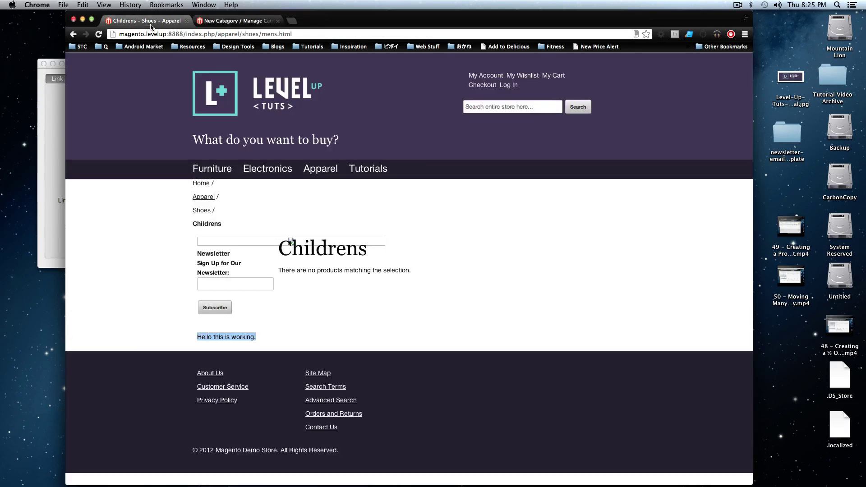
{"action": "left_click", "coordinate": [98, 35]}
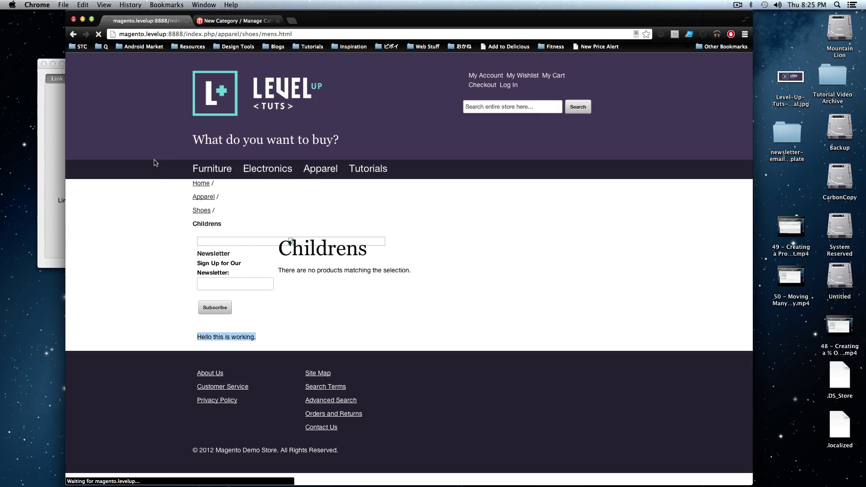
Step: Paste the layout XML back, save, and reload to see 'Hello this is working.' return
{"action": "left_click", "coordinate": [237, 21]}
{"action": "left_click", "coordinate": [403, 347]}
{"action": "key", "text": "super+v"}
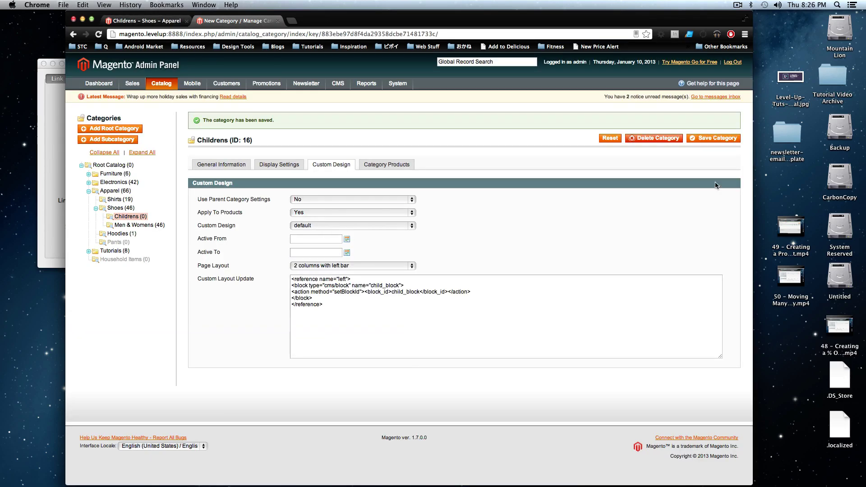
{"action": "left_click", "coordinate": [706, 136]}
{"action": "left_click", "coordinate": [169, 21]}
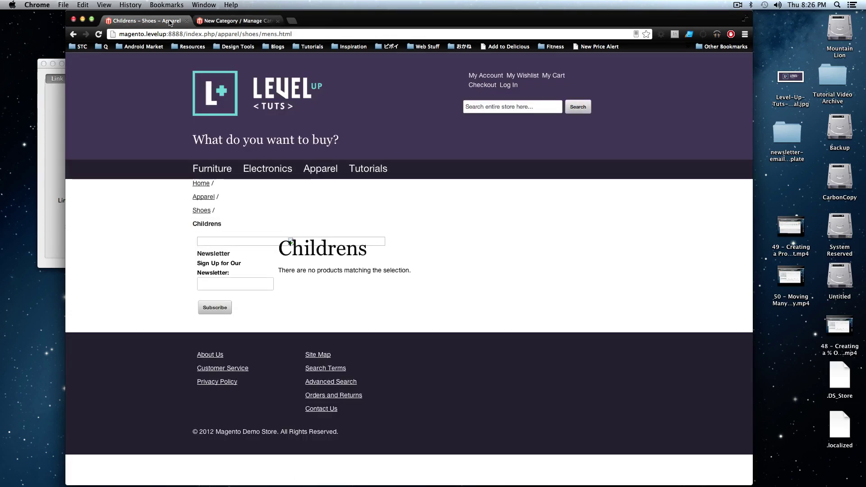
{"action": "key", "text": "super+r"}
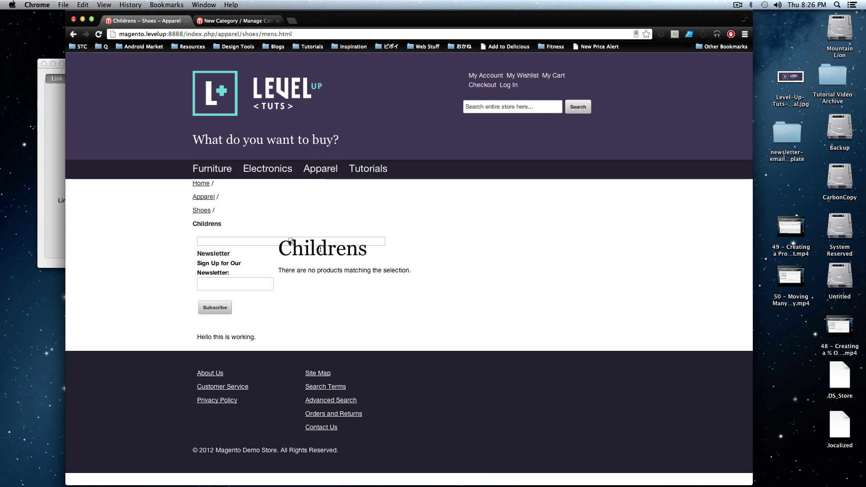
{"action": "left_click_drag", "start_coordinate": [367, 256], "coordinate": [413, 281]}
{"action": "left_click", "coordinate": [444, 284]}
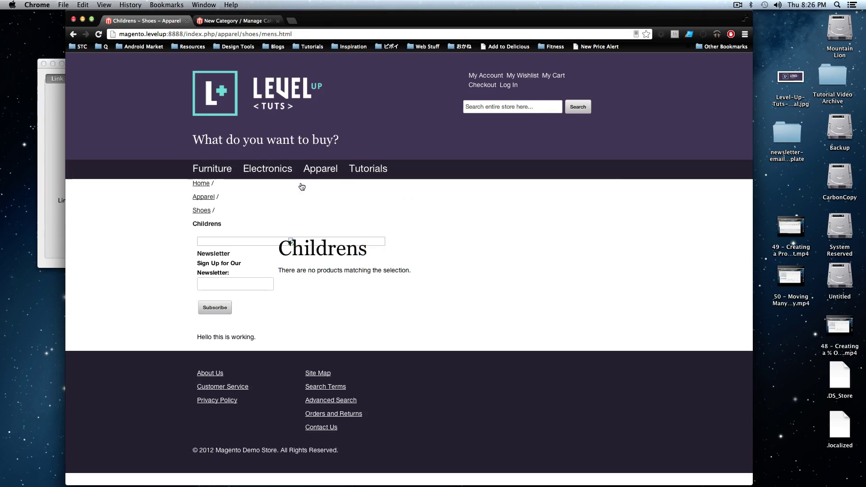